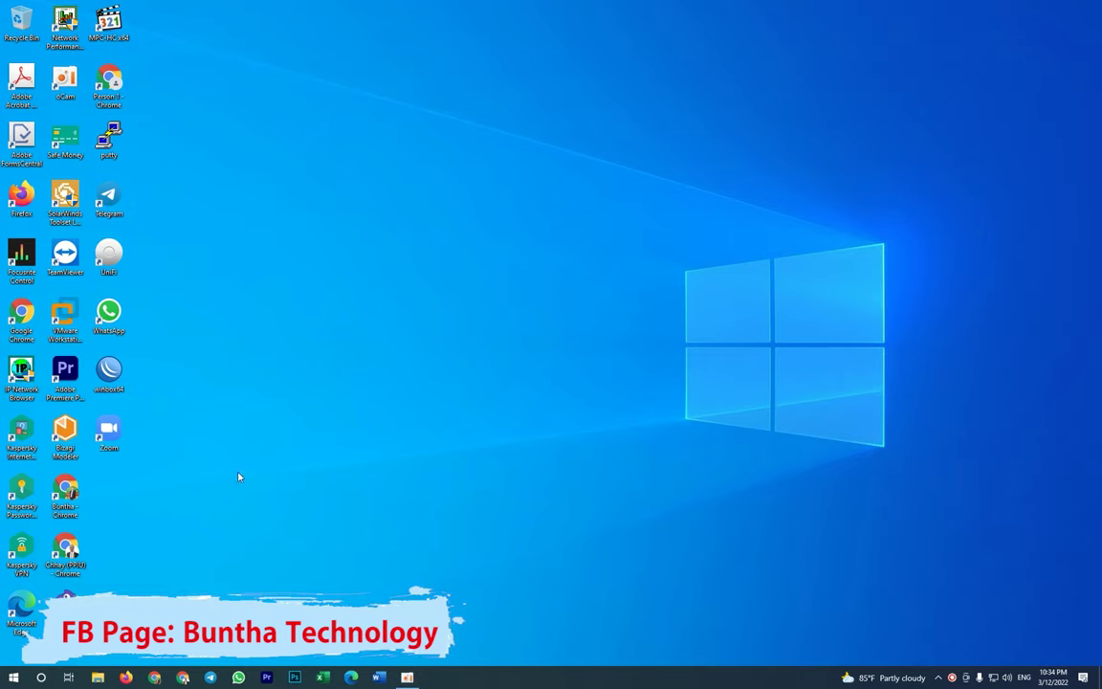
# - Launch WinBox and connect to the discovered MikroTik router at 192.168.15.1
pyautogui.doubleClick(108, 378)
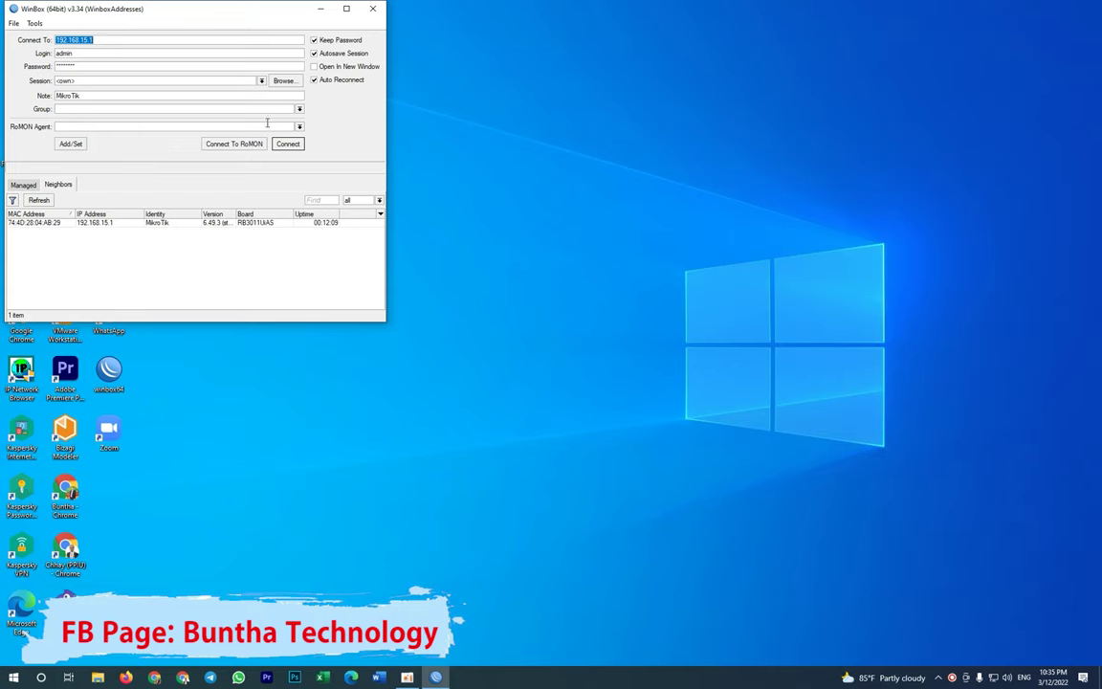
pyautogui.click(103, 222)
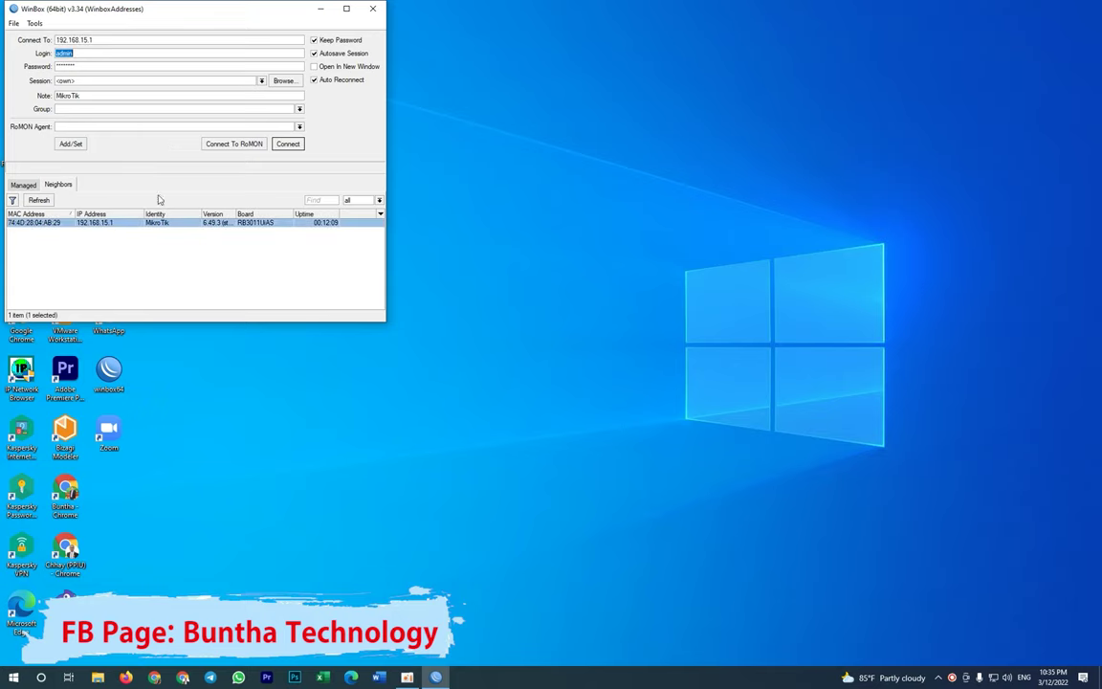
pyautogui.click(298, 142)
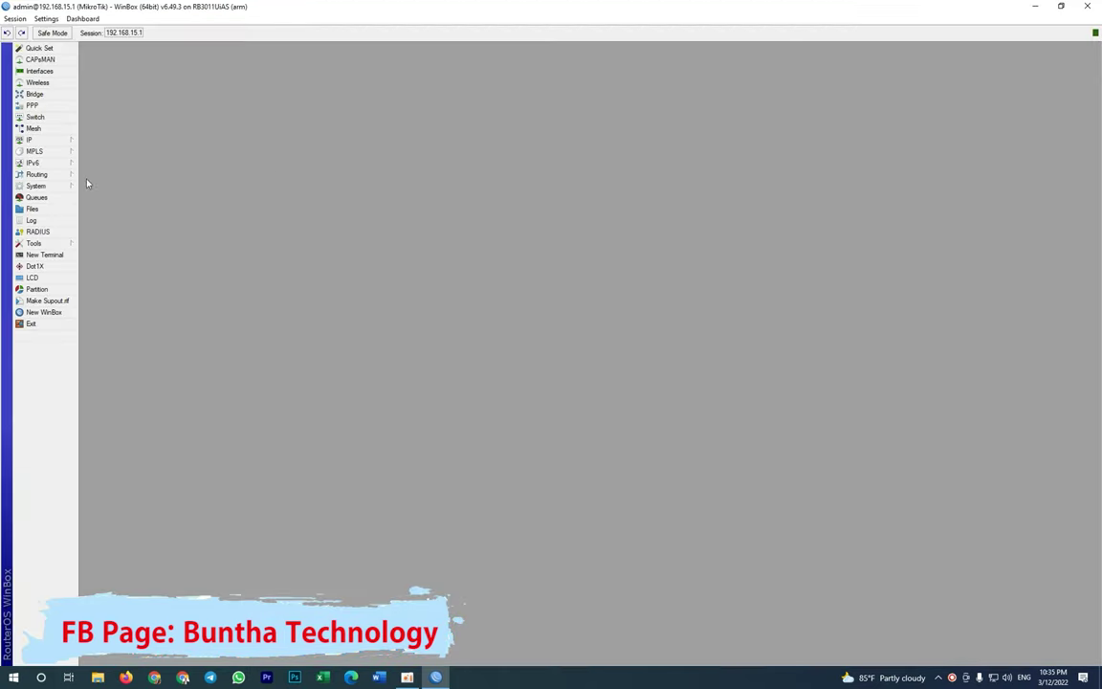
# - Disable the defconf fasttrack firewall rule 8 in IP > Firewall
pyautogui.click(55, 141)
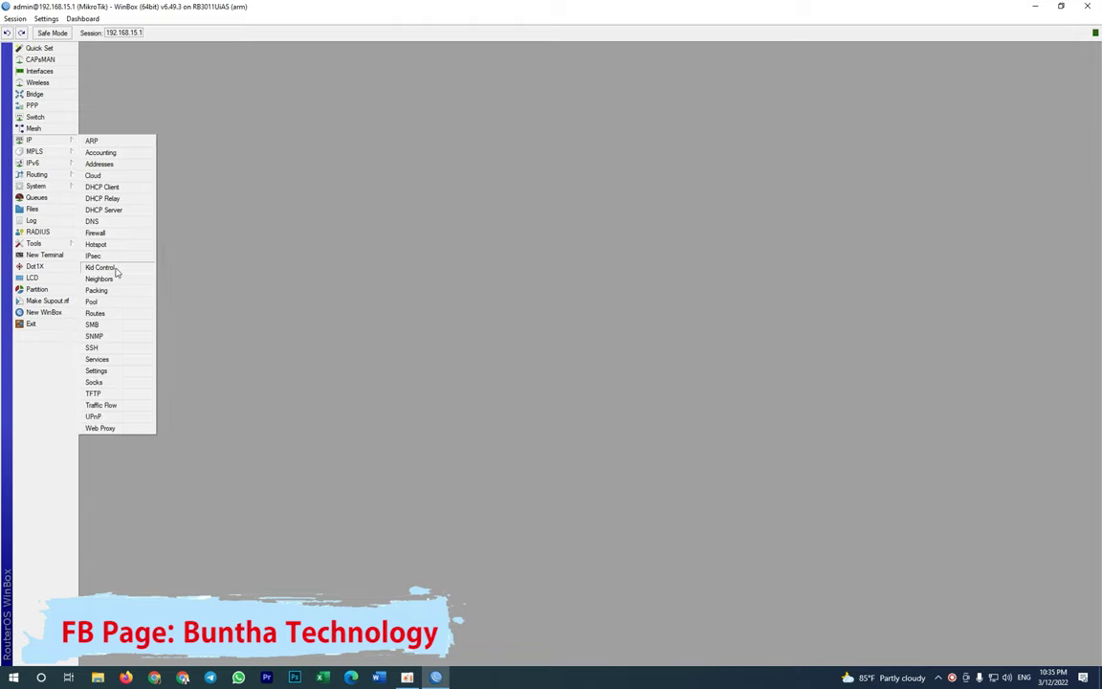
pyautogui.click(105, 234)
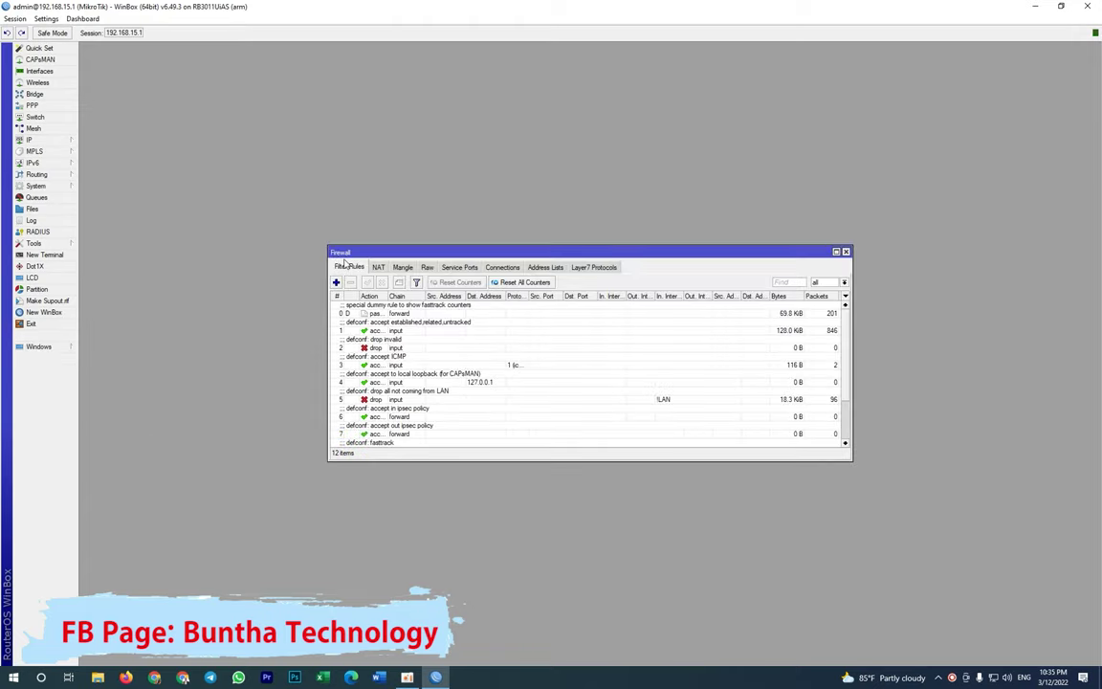
pyautogui.moveTo(373, 247); pyautogui.dragTo(374, 129)
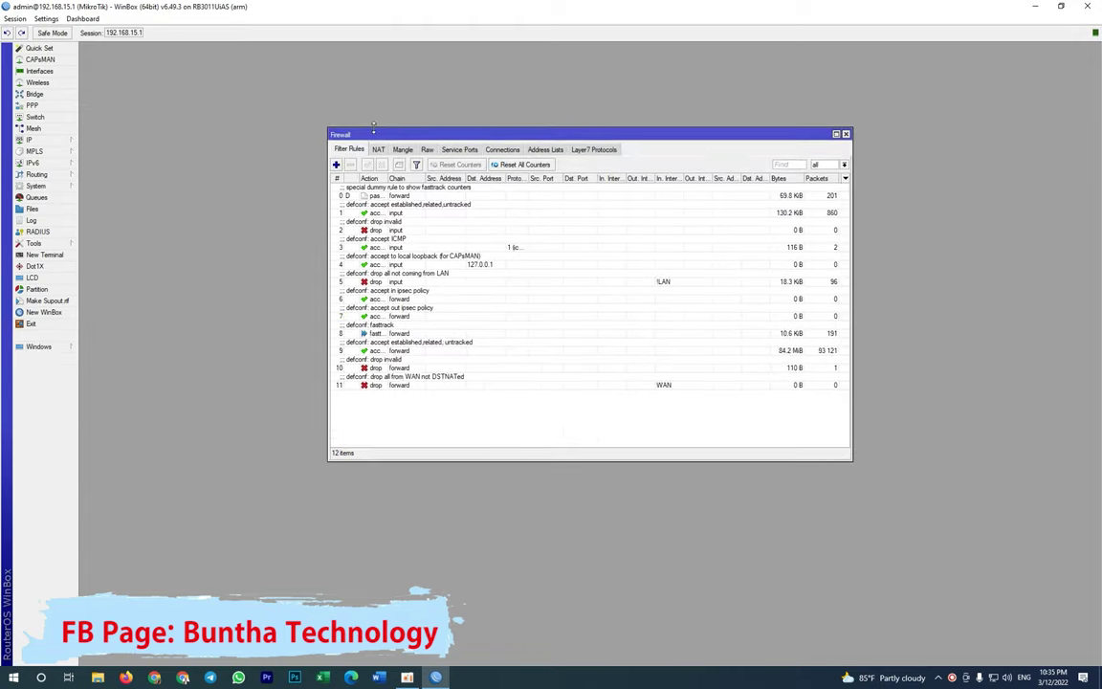
pyautogui.click(391, 335)
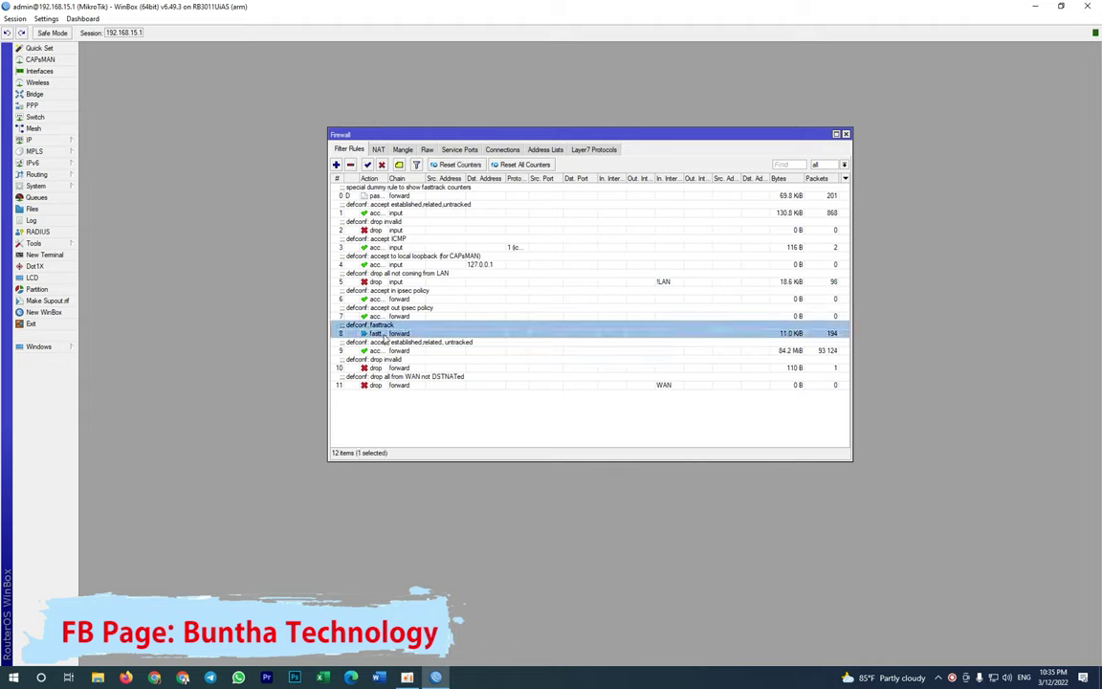
pyautogui.moveTo(384, 178); pyautogui.dragTo(400, 178)
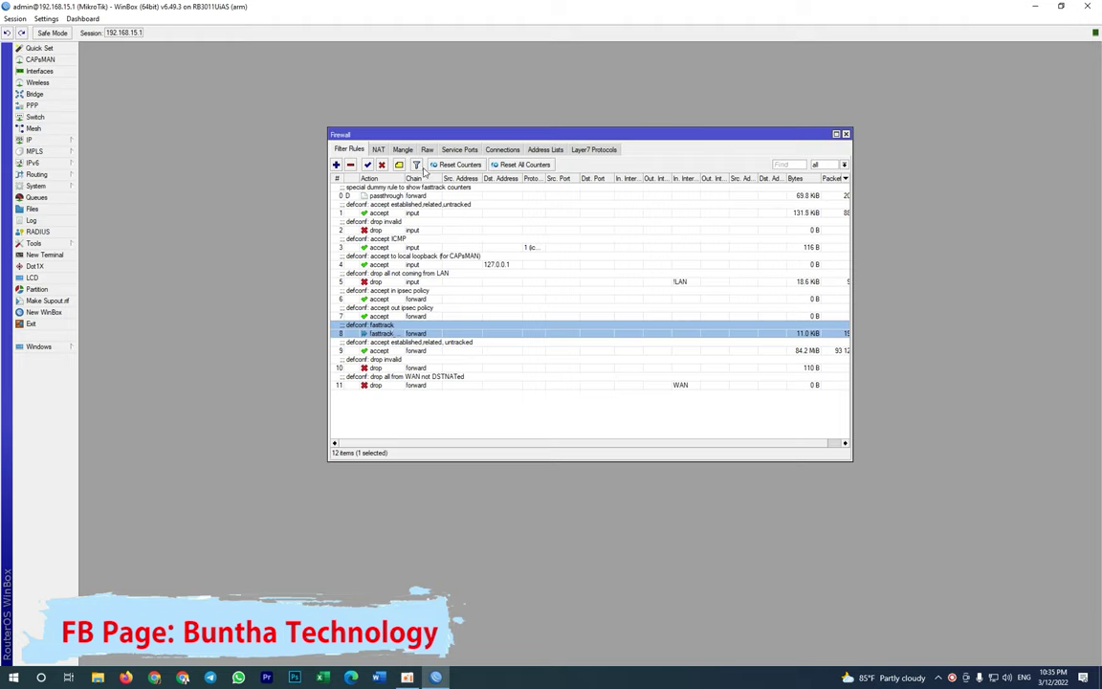
pyautogui.click(382, 164)
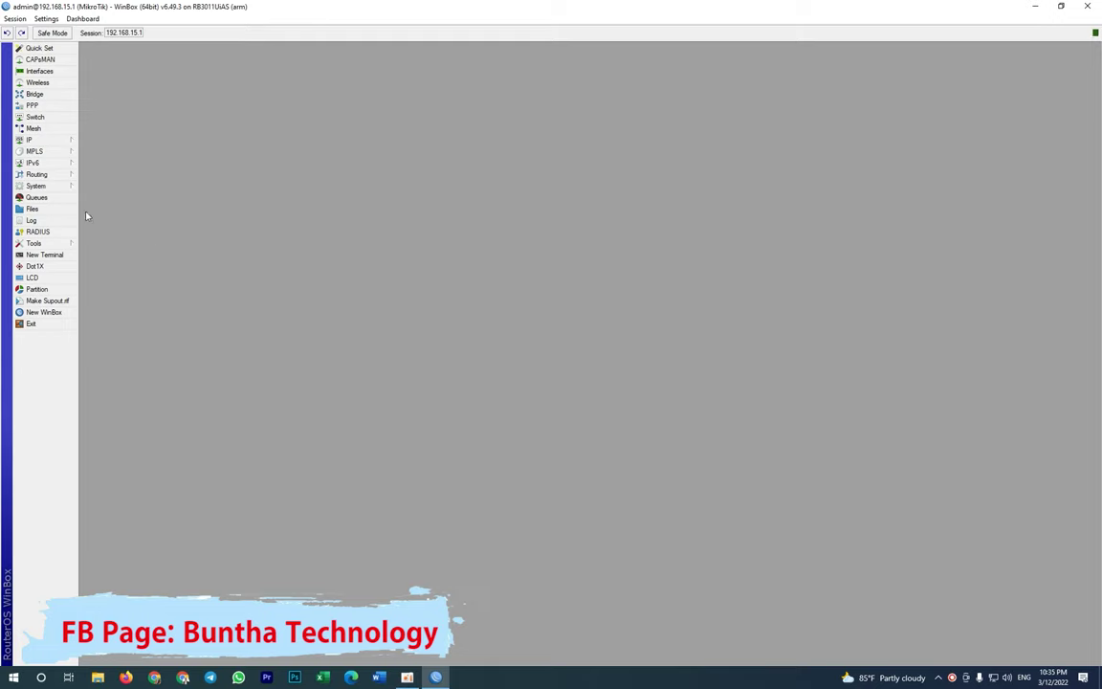
# - Remove the existing 10M/10M Desktop simple queue from the Queue List
pyautogui.click(38, 198)
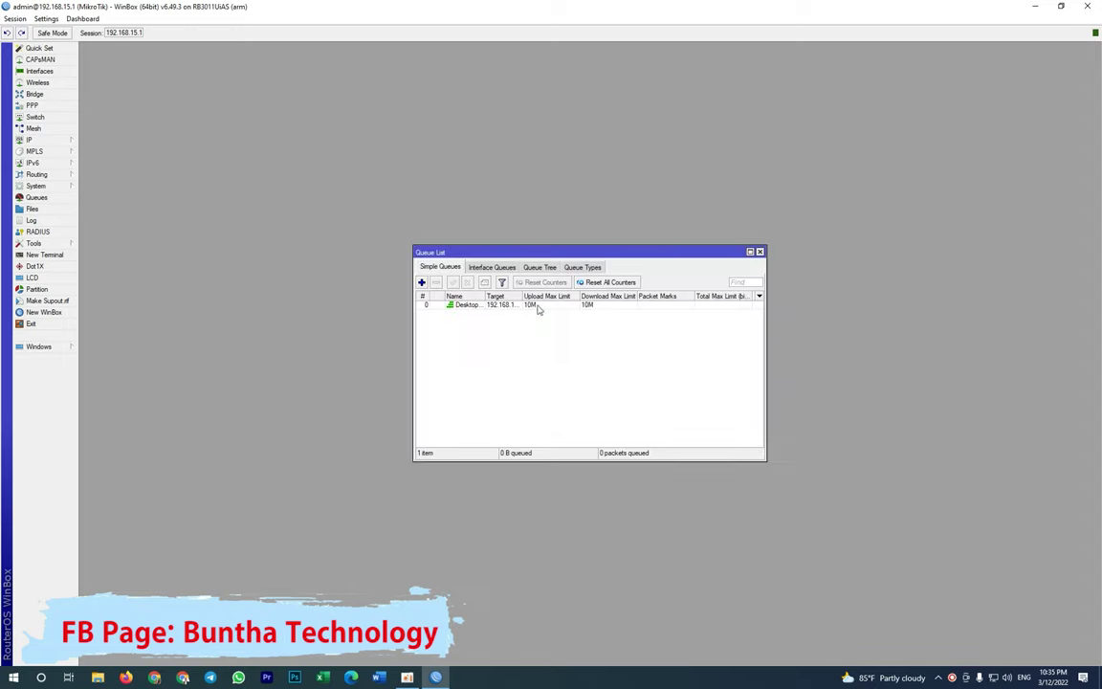
pyautogui.click(469, 304)
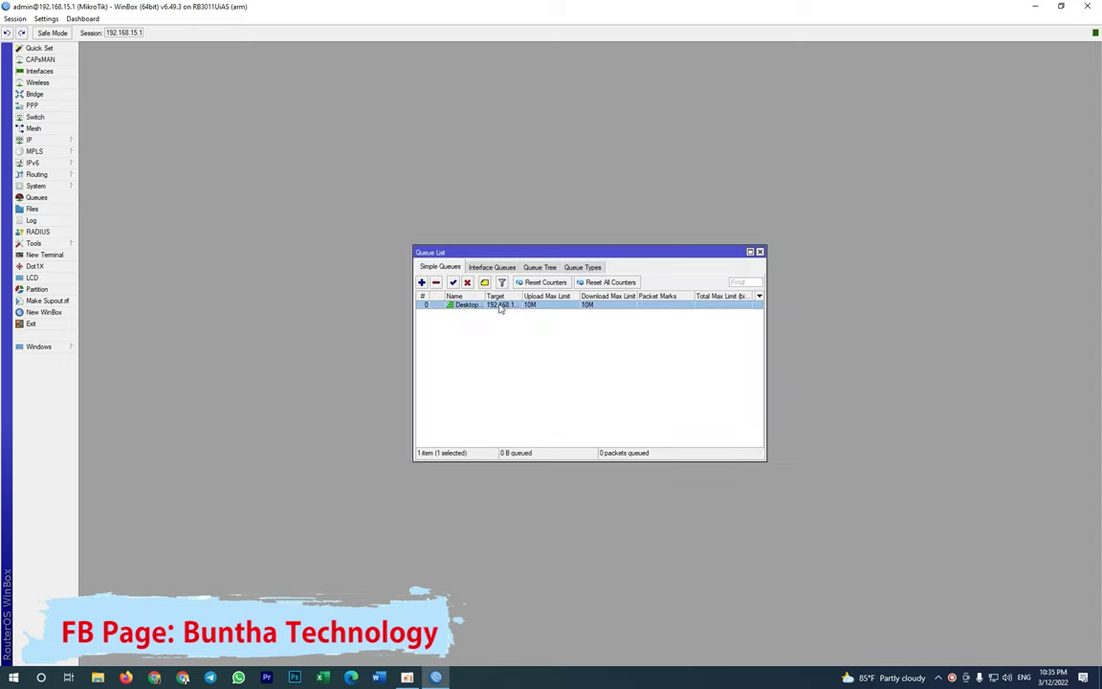
pyautogui.click(436, 283)
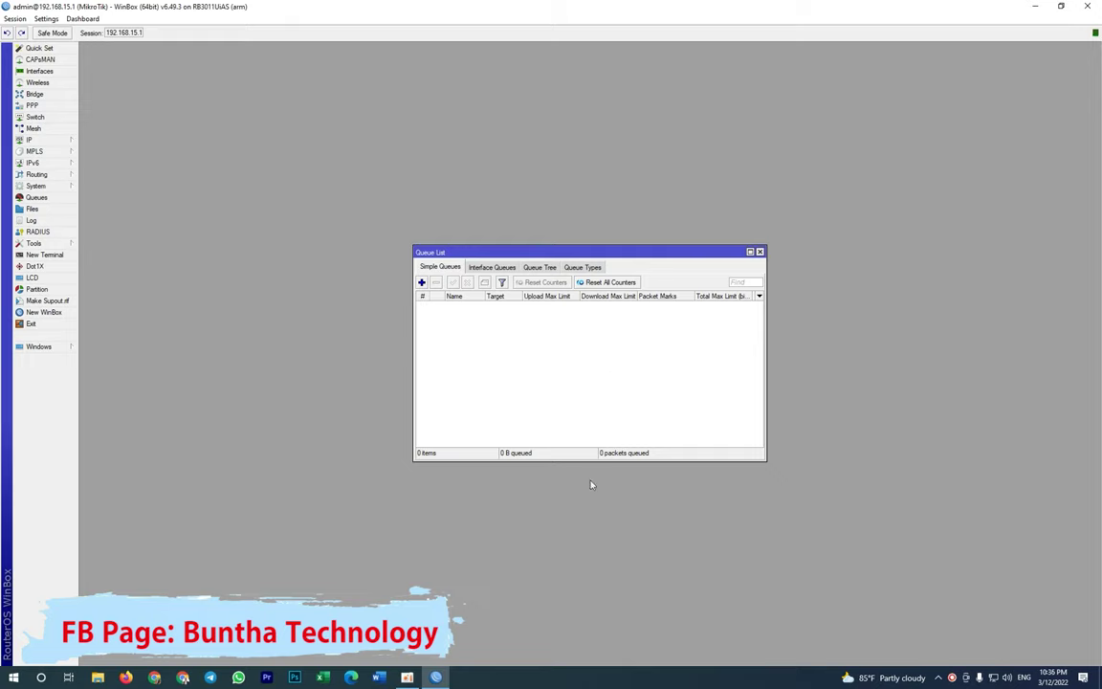
# - Run ipconfig in a new Command Prompt
pyautogui.press('super+r')
pyautogui.write('cmd')
pyautogui.press('Return')
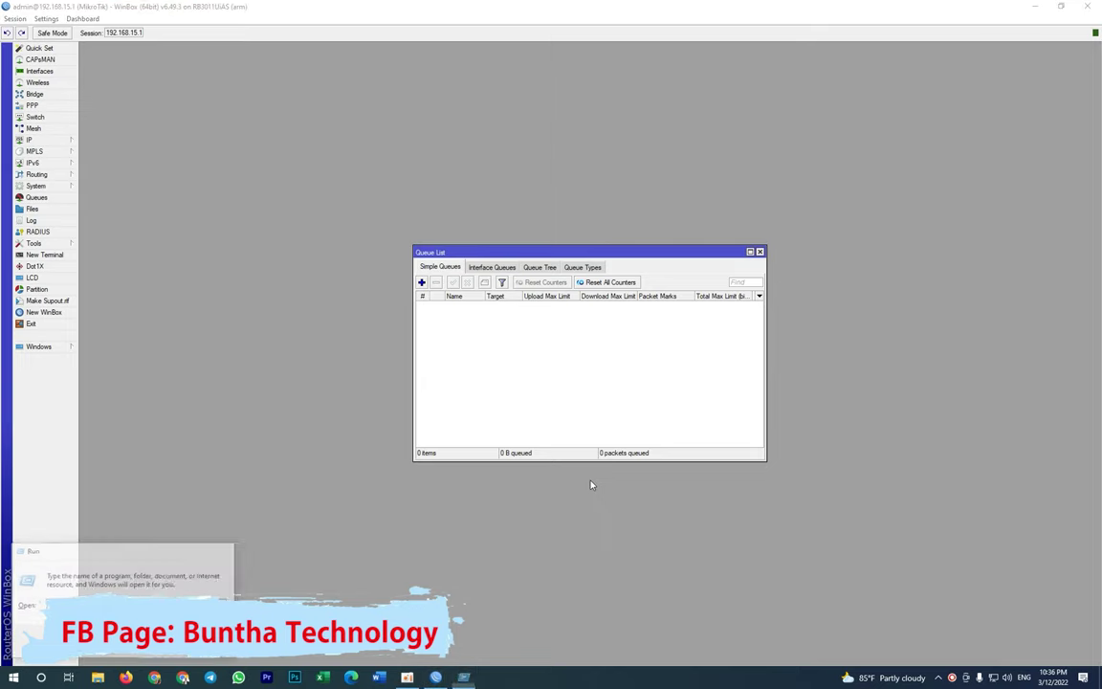
pyautogui.write('ipconfig')
pyautogui.press('Return')
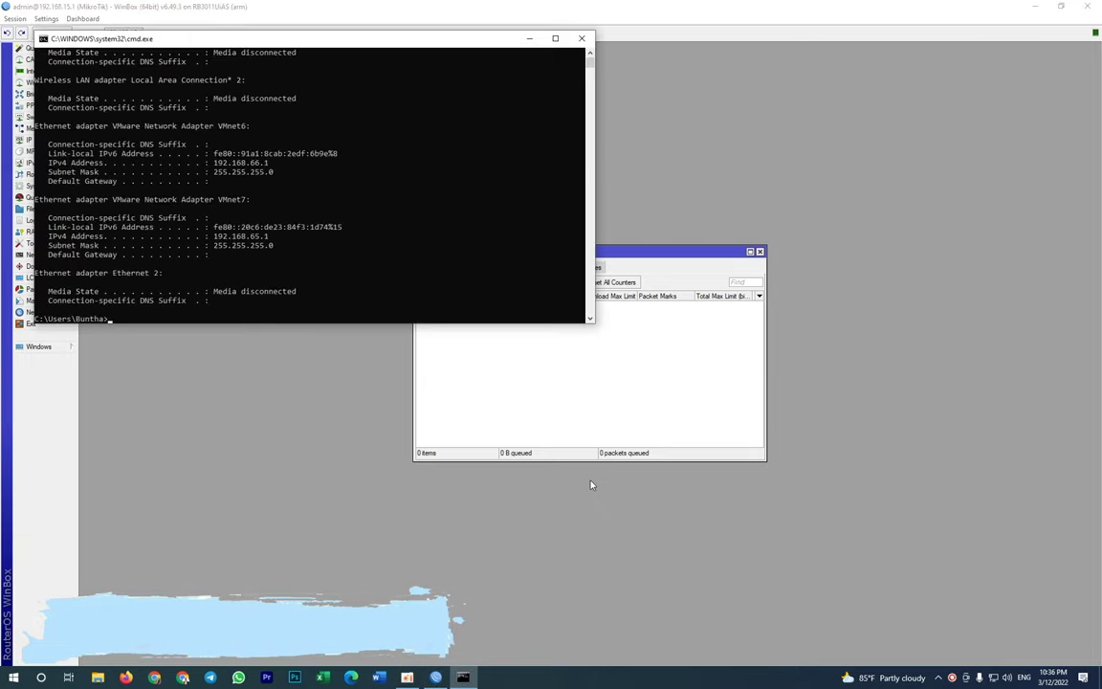
# - Copy the PC's IPv4 address 192.168.15.254 and bring WinBox's Queue List back
pyautogui.scroll(6, 219, 161)
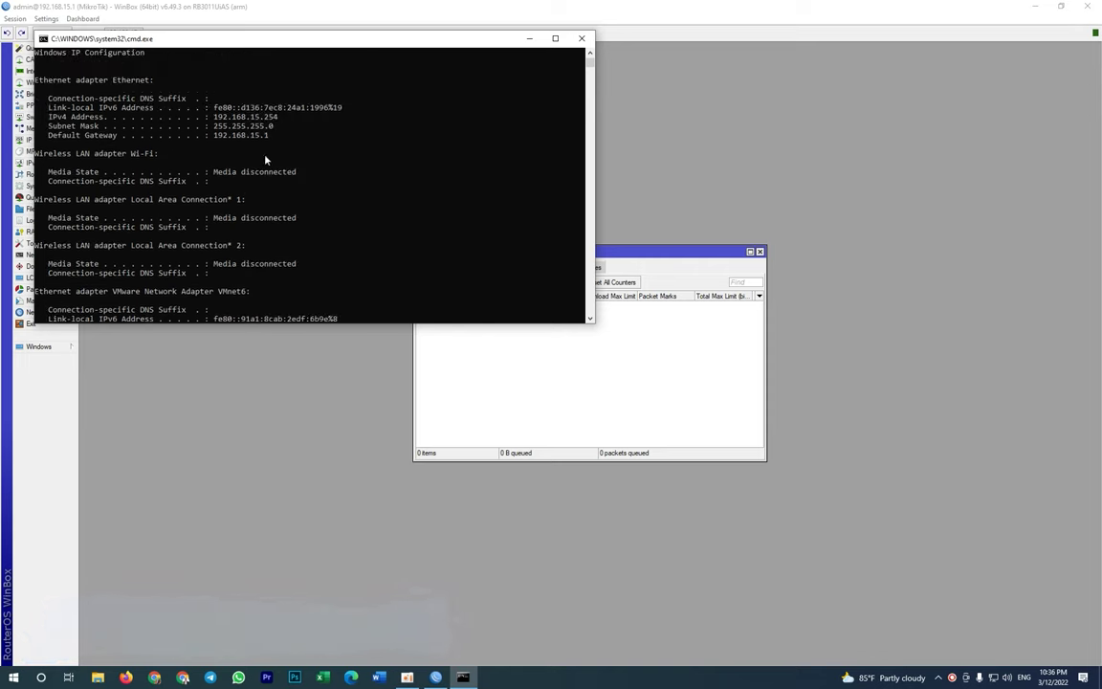
pyautogui.moveTo(278, 117); pyautogui.dragTo(216, 122)
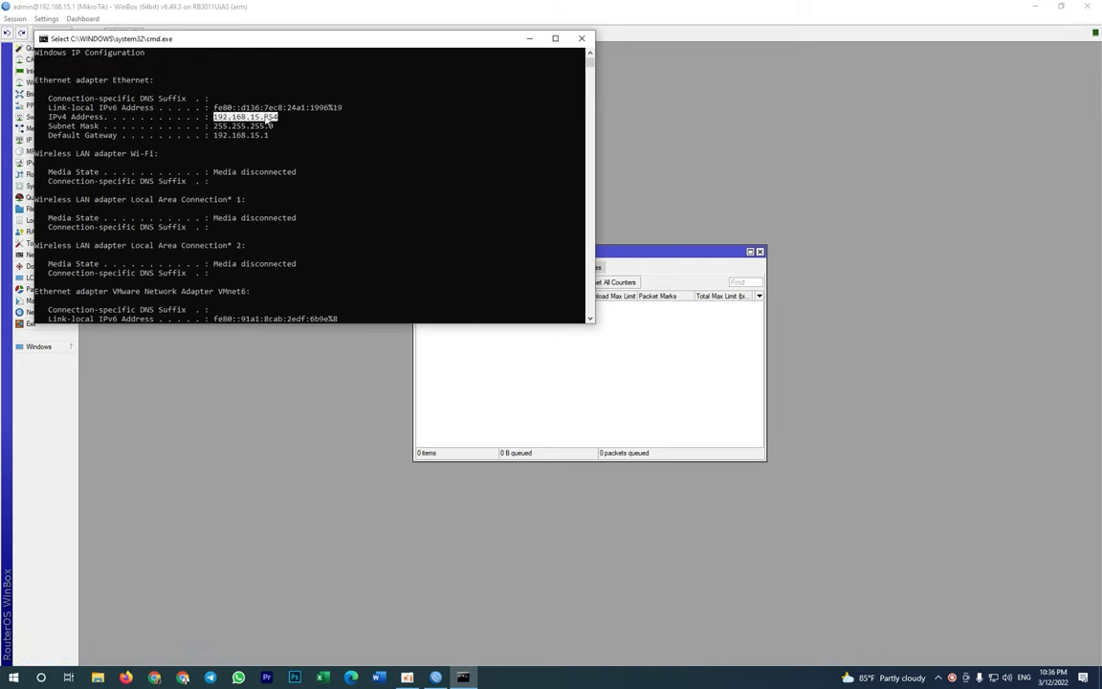
pyautogui.hotkey('ctrl', 'c')
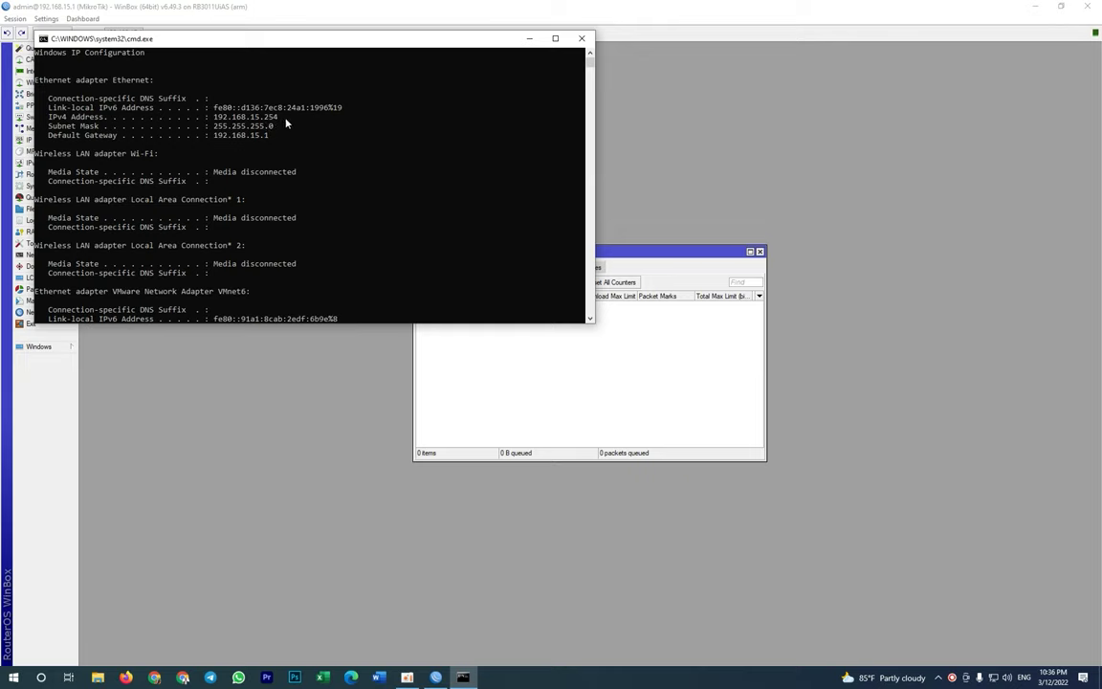
pyautogui.click(632, 255)
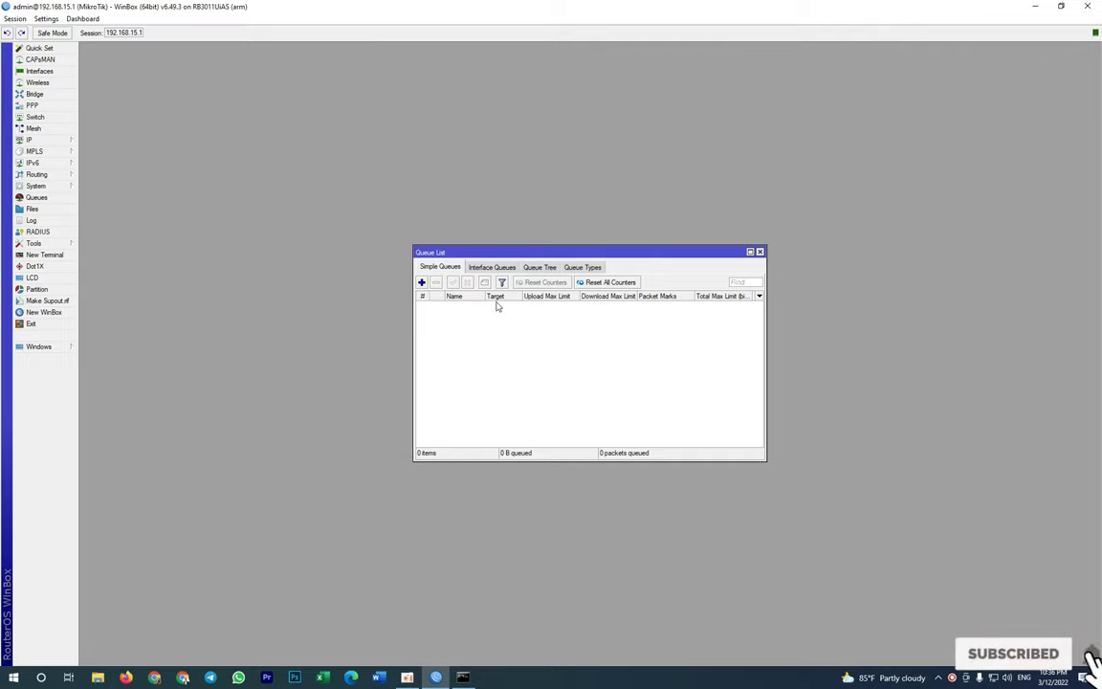
# - Start a new simple queue named Desktop PC targeting 192.168.15.254
pyautogui.click(421, 284)
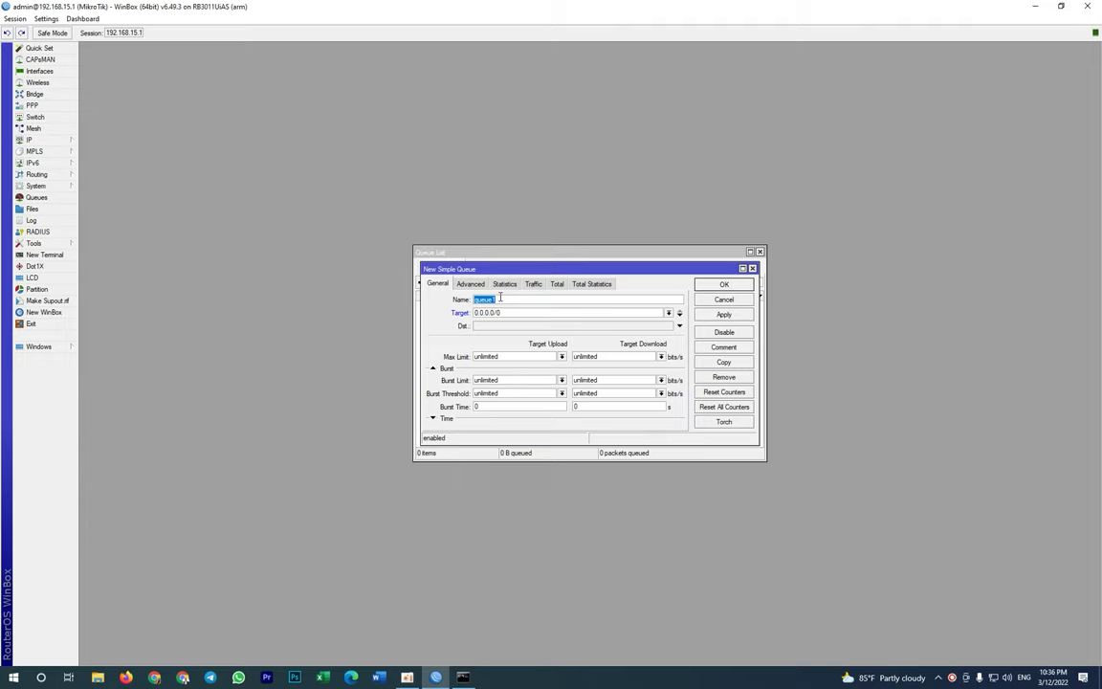
pyautogui.write('Desktop PC')
pyautogui.moveTo(508, 300); pyautogui.dragTo(468, 302)
pyautogui.press('Tab')
pyautogui.write('192.168.15.254')
# - Set both upload and download Max Limit to 10M
pyautogui.click(561, 356)
pyautogui.click(488, 438)
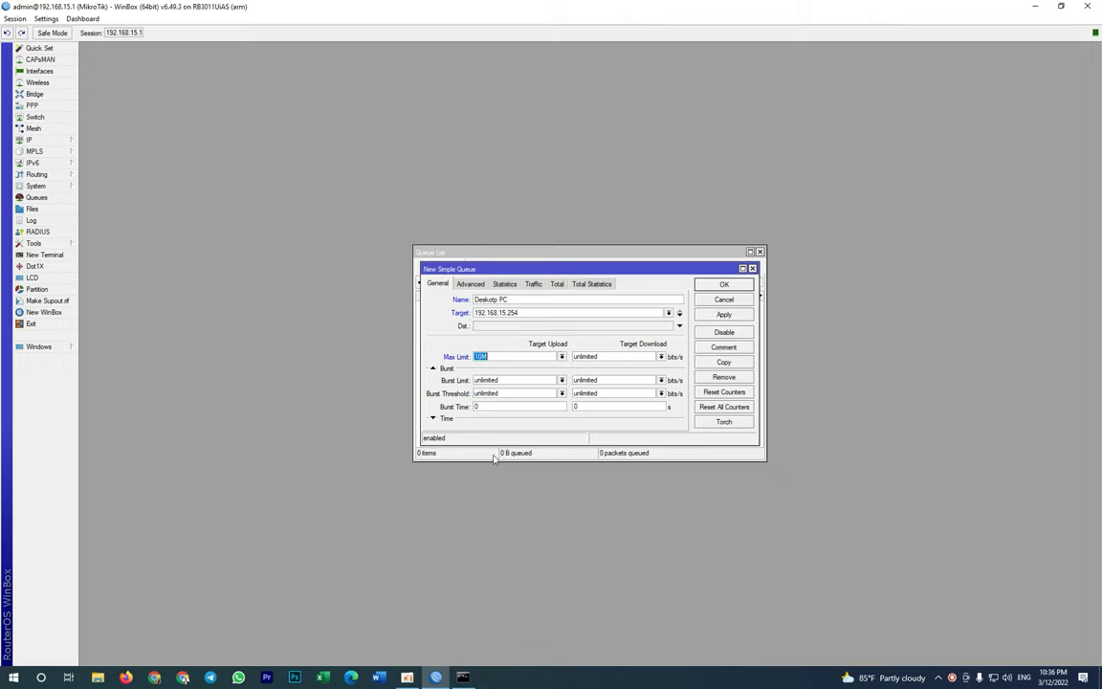
pyautogui.click(661, 356)
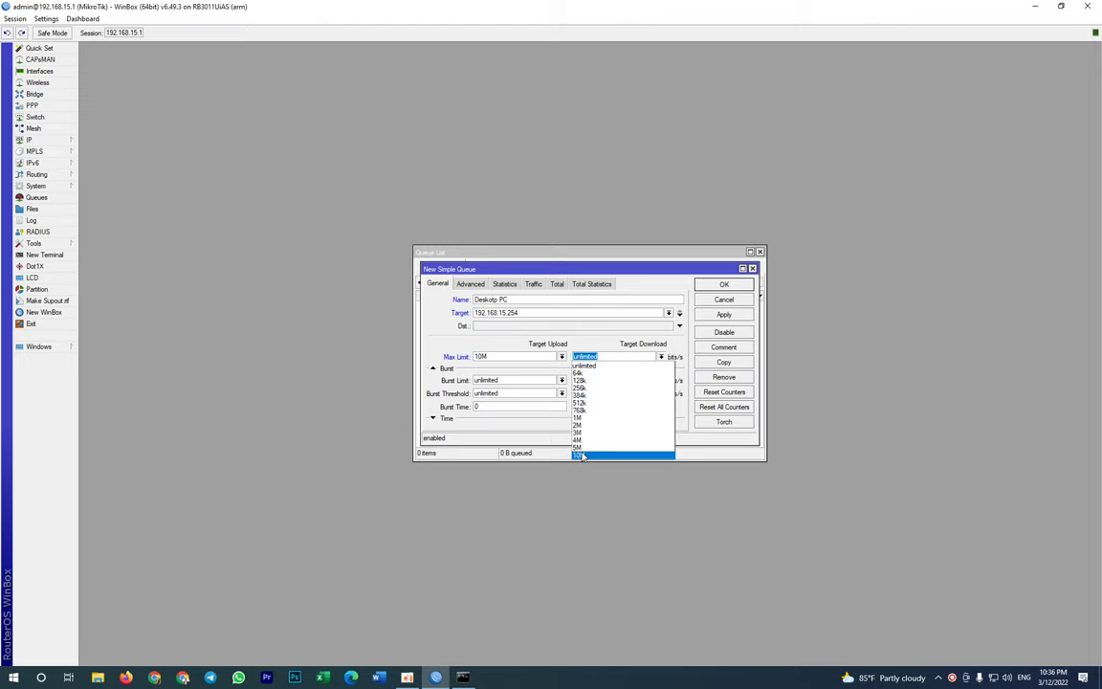
pyautogui.click(580, 442)
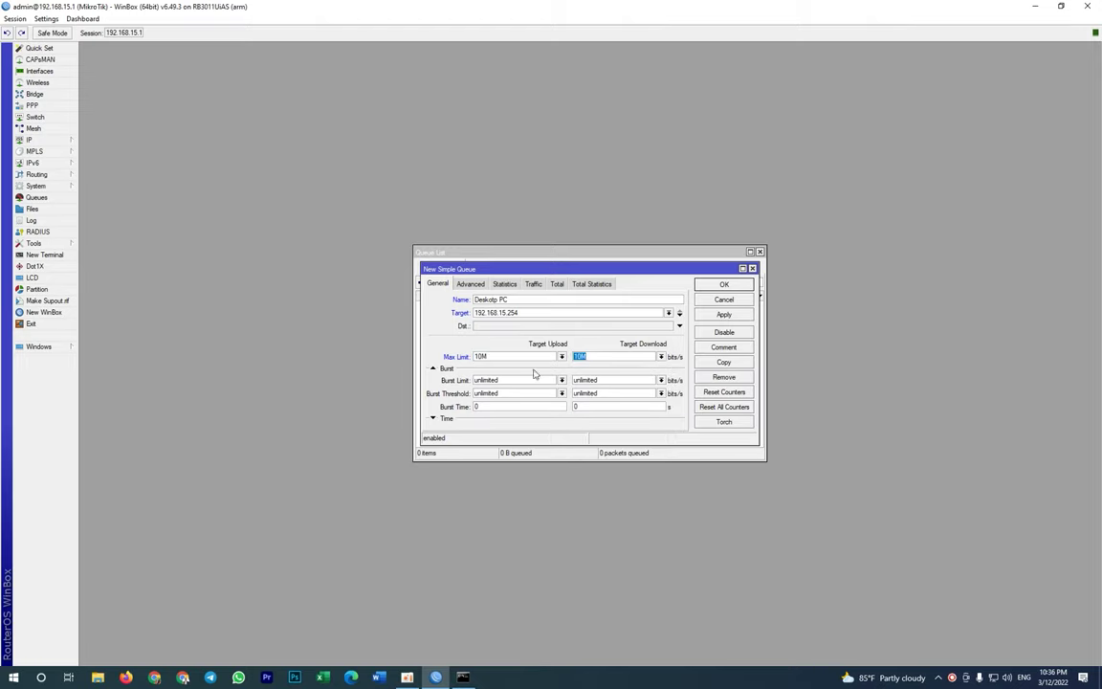
pyautogui.doubleClick(523, 314)
pyautogui.click(126, 678)
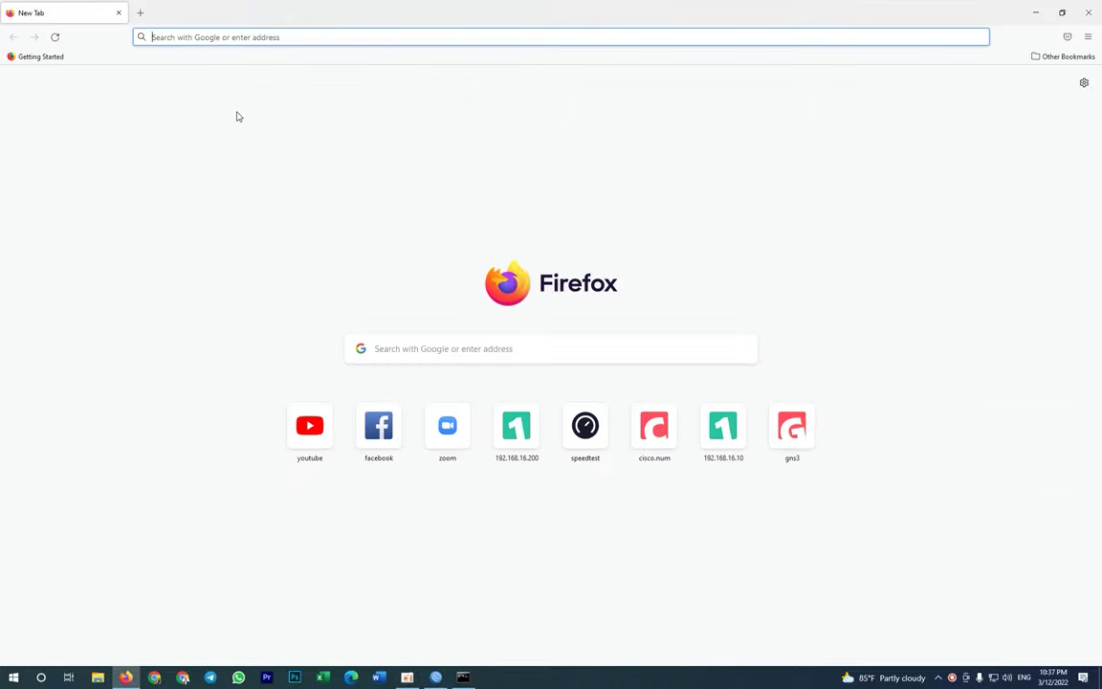
pyautogui.write('www.speedtest.net')
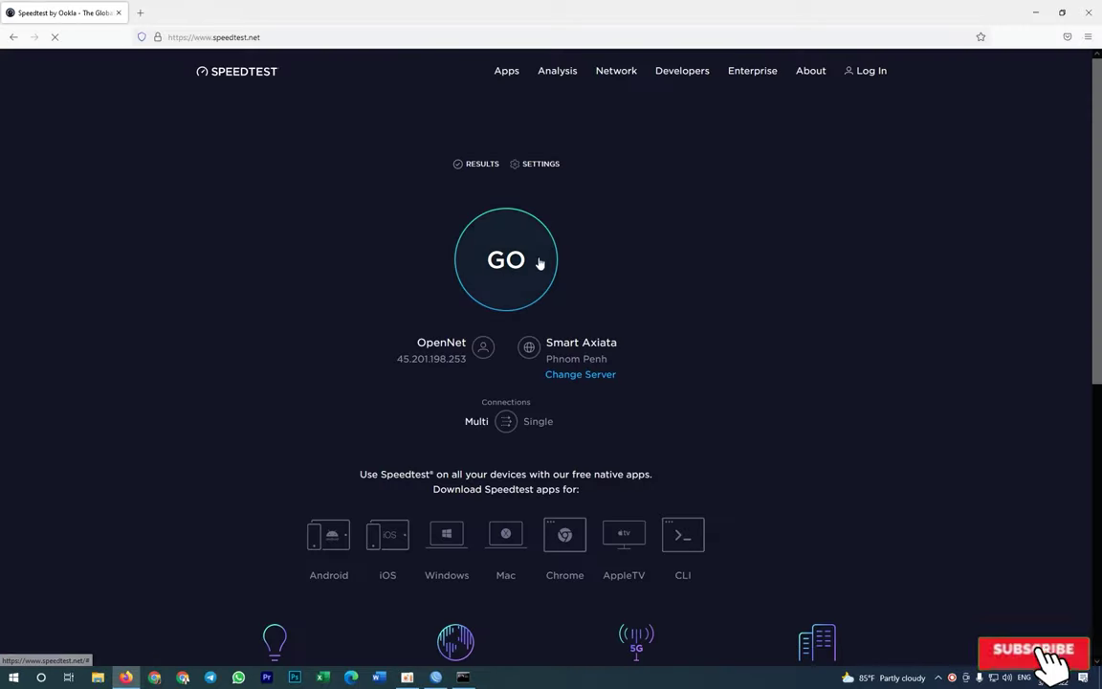
pyautogui.click(524, 256)
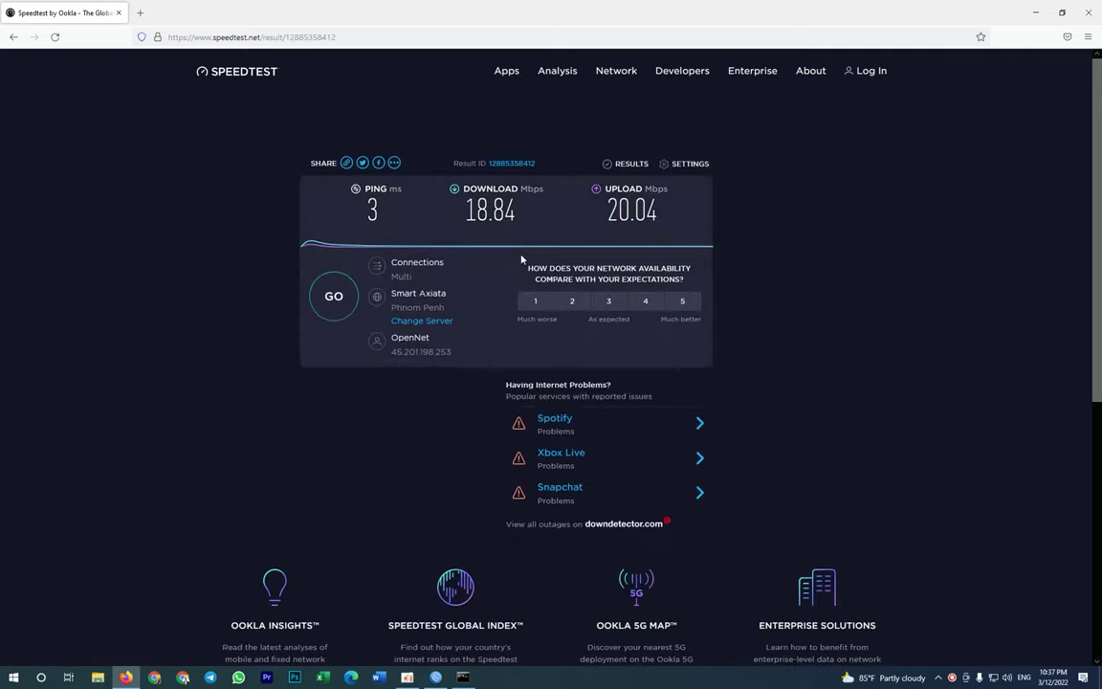
pyautogui.click(1035, 12)
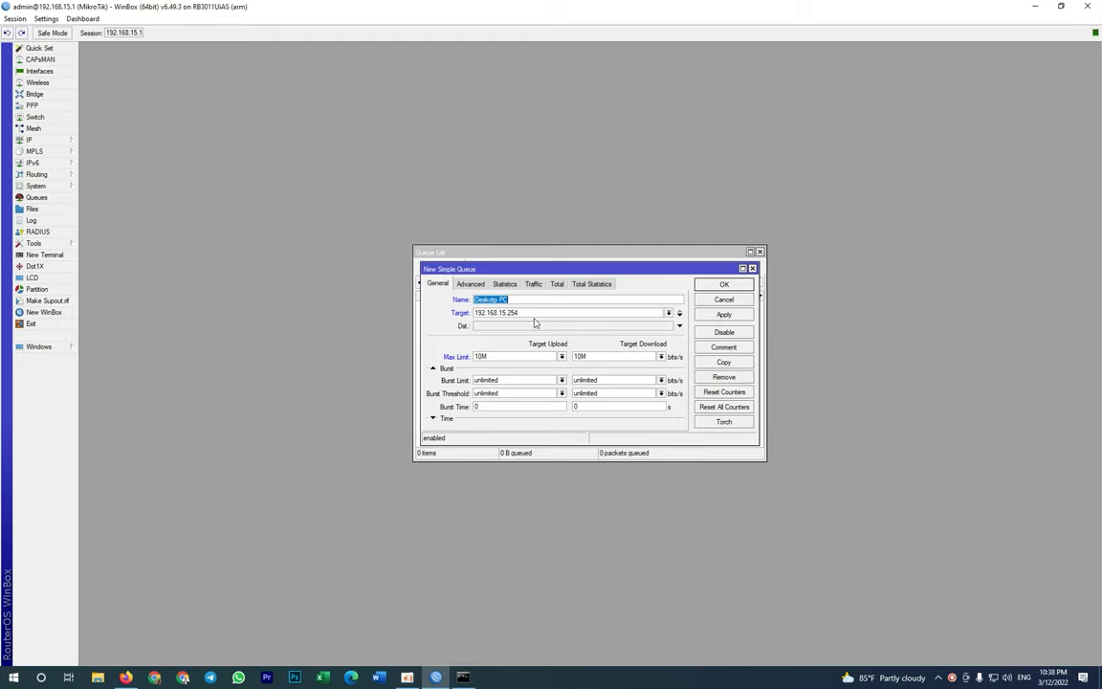
# - Save the Desktop PC queue with 10M/10M limits and move the Queue List to the right
pyautogui.press('Tab')
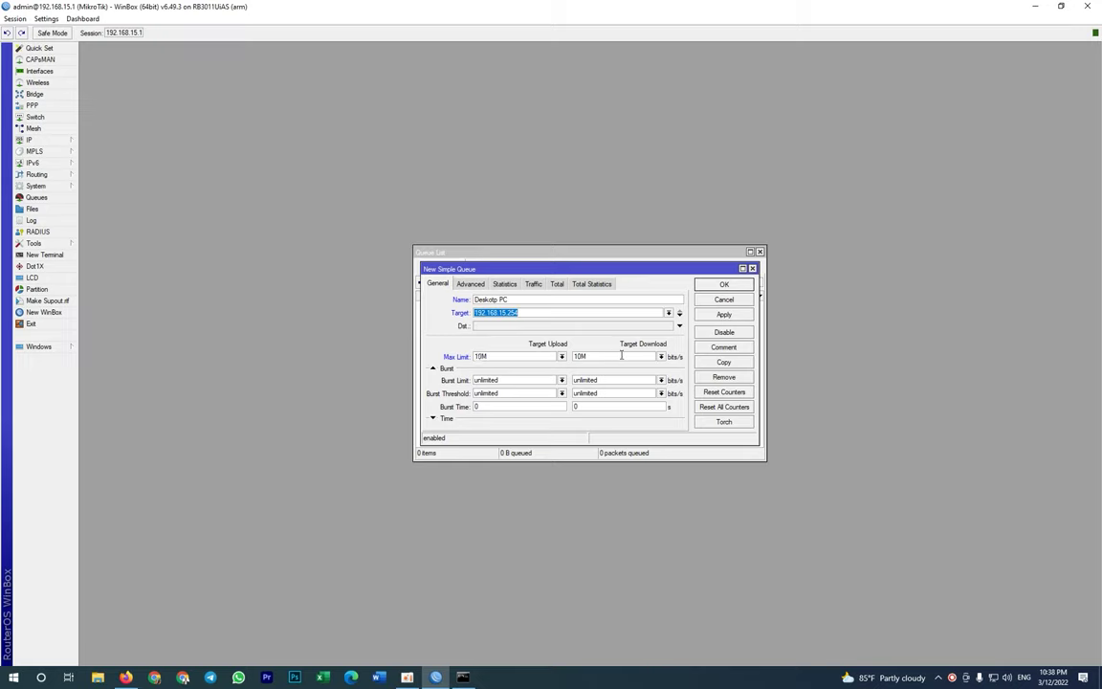
pyautogui.click(724, 284)
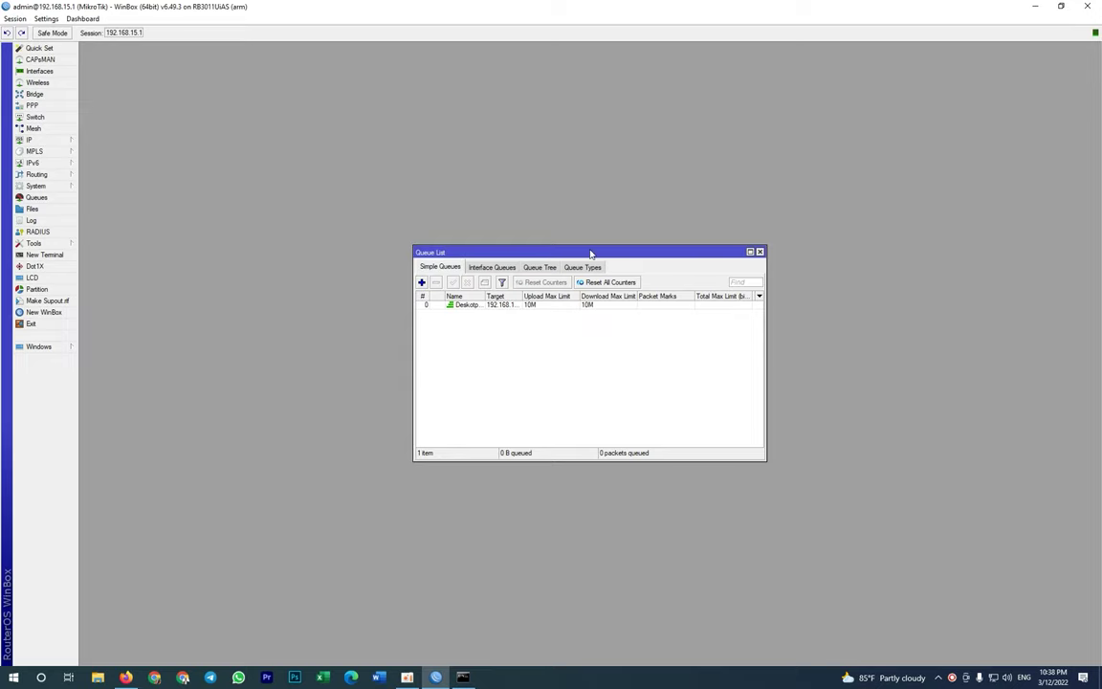
pyautogui.moveTo(590, 253); pyautogui.dragTo(923, 236)
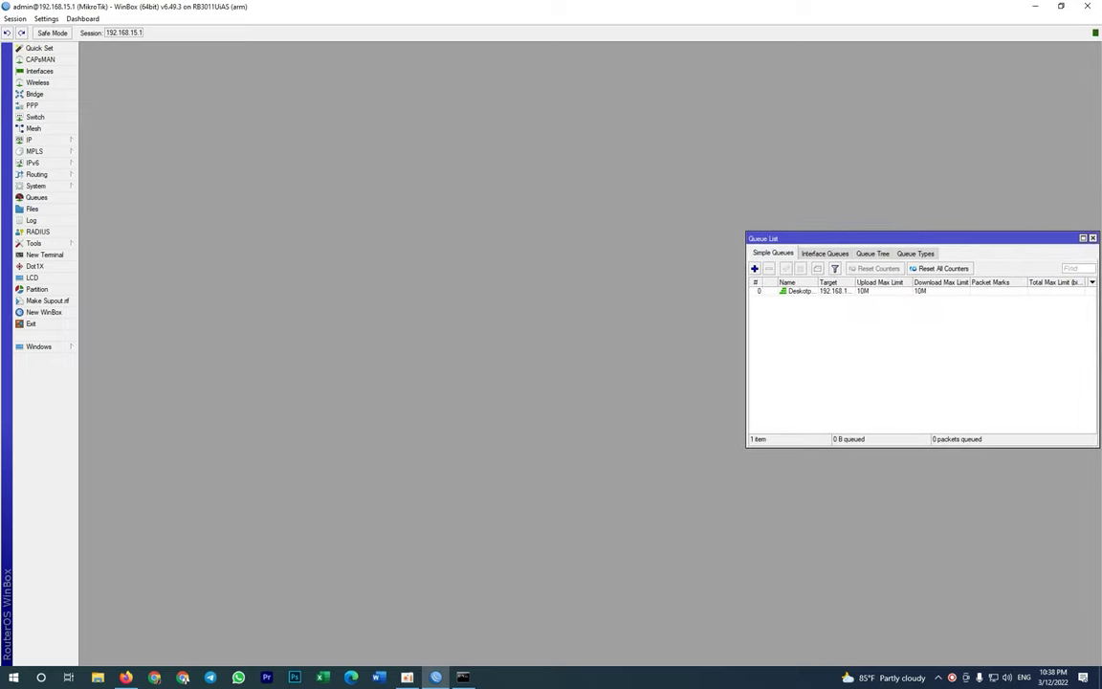
# - Rerun the speed test, now 9.73 Mbps down and 9.69 Mbps up, and widen WinBox's Target column
pyautogui.click(125, 678)
pyautogui.click(1070, 13)
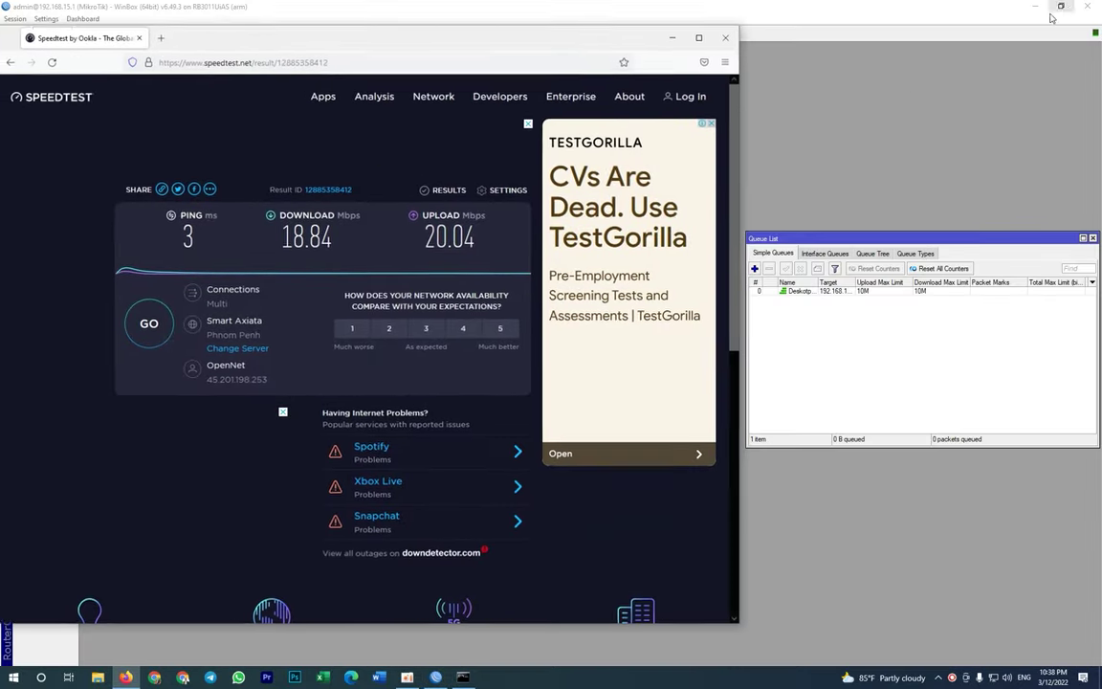
pyautogui.click(154, 325)
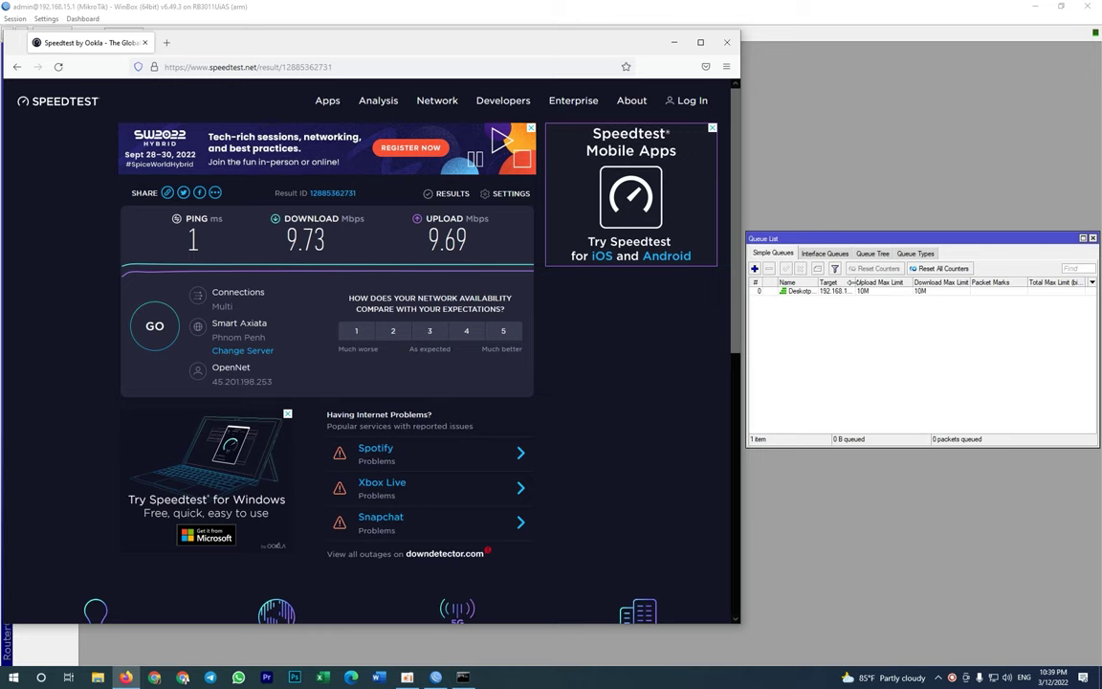
pyautogui.moveTo(851, 282); pyautogui.dragTo(873, 282)
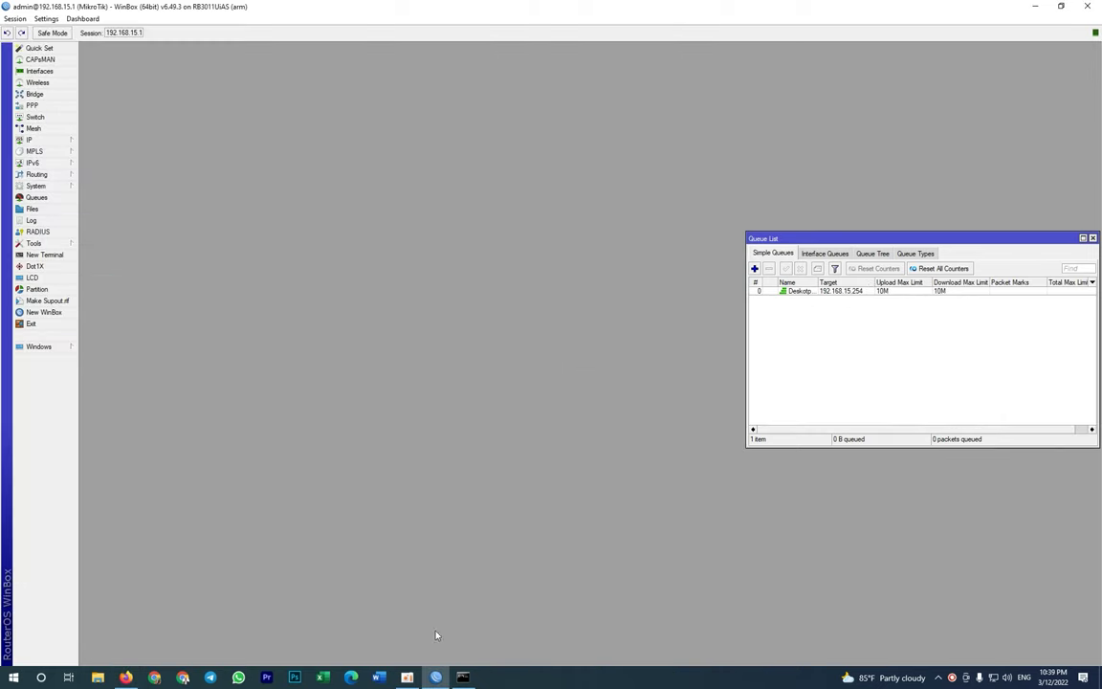
pyautogui.click(126, 677)
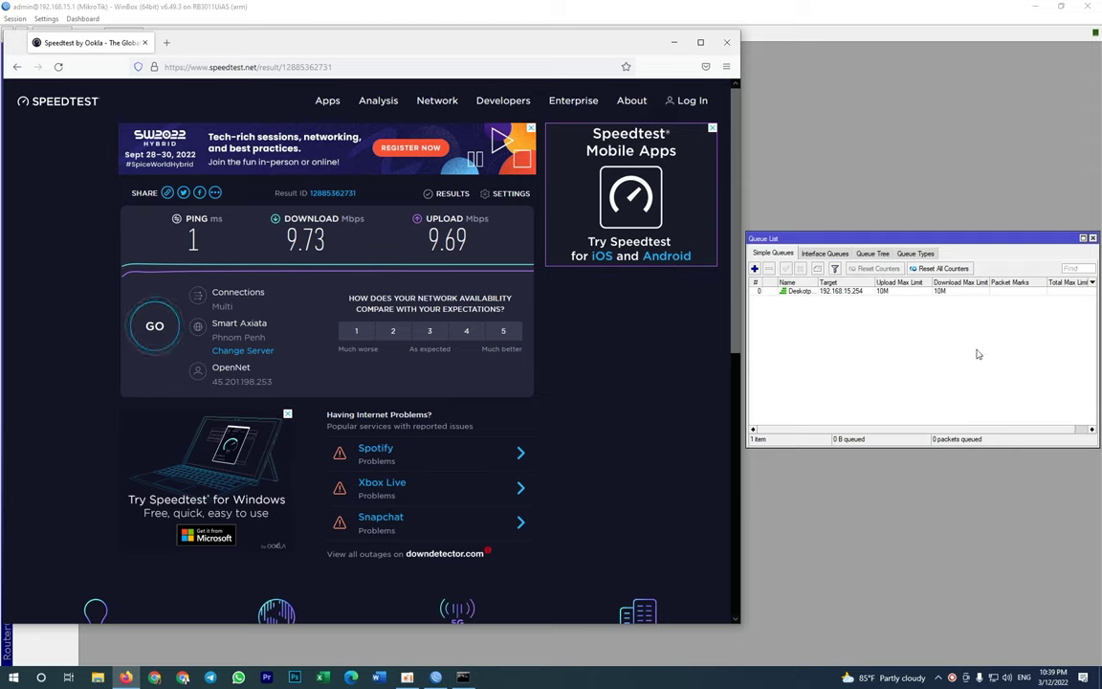